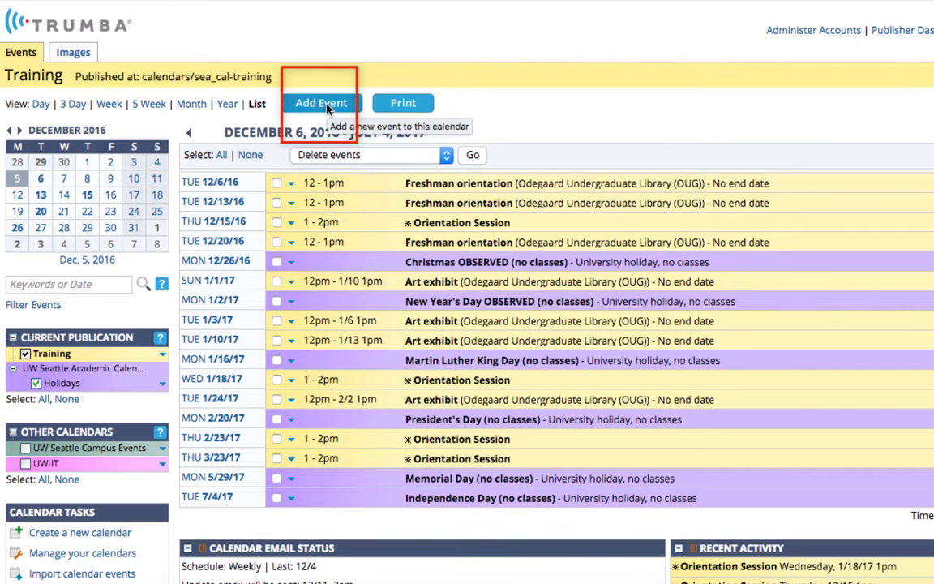
Add a new event to the Training calendar with the title "Introduction to 3D Printing"
left_click(328, 111)
type("Int")
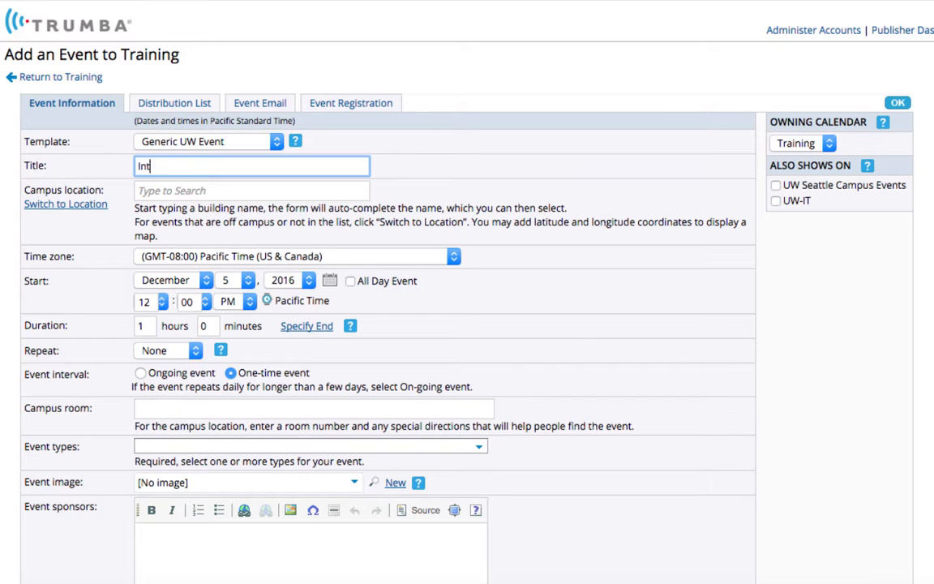
type("roduction to 3D Printing")
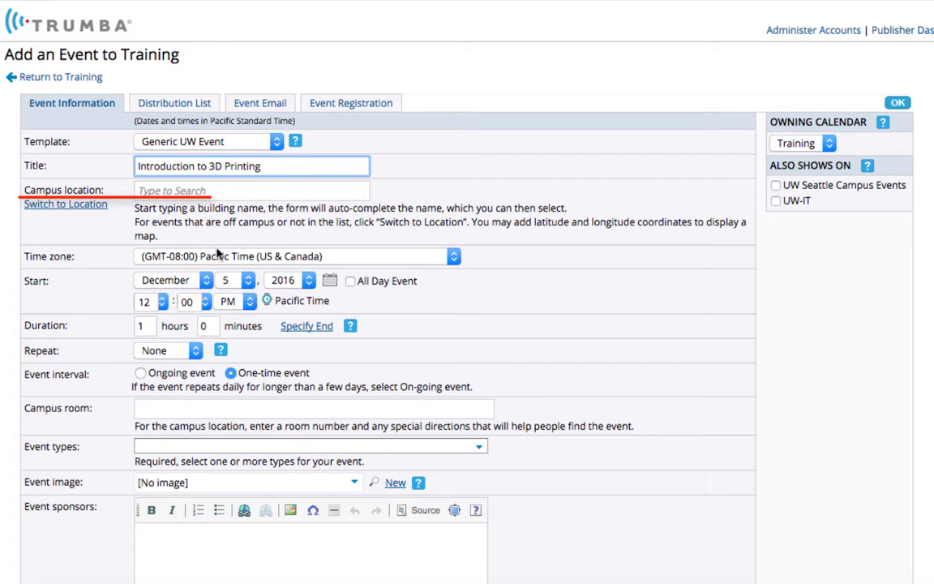
Look up "ode" as the campus location and choose Odegaard Undergraduate Library (OUG)
left_click(231, 190)
type("o")
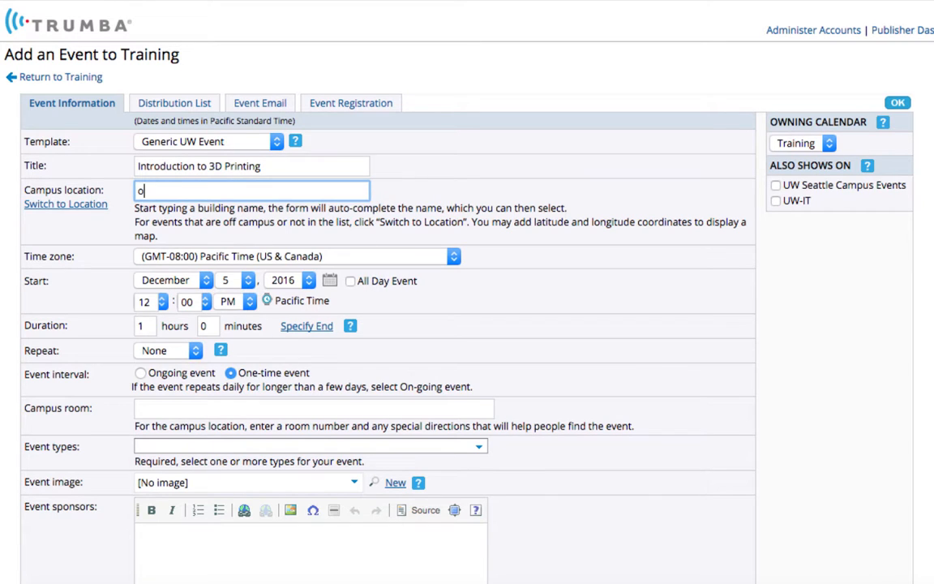
type("de")
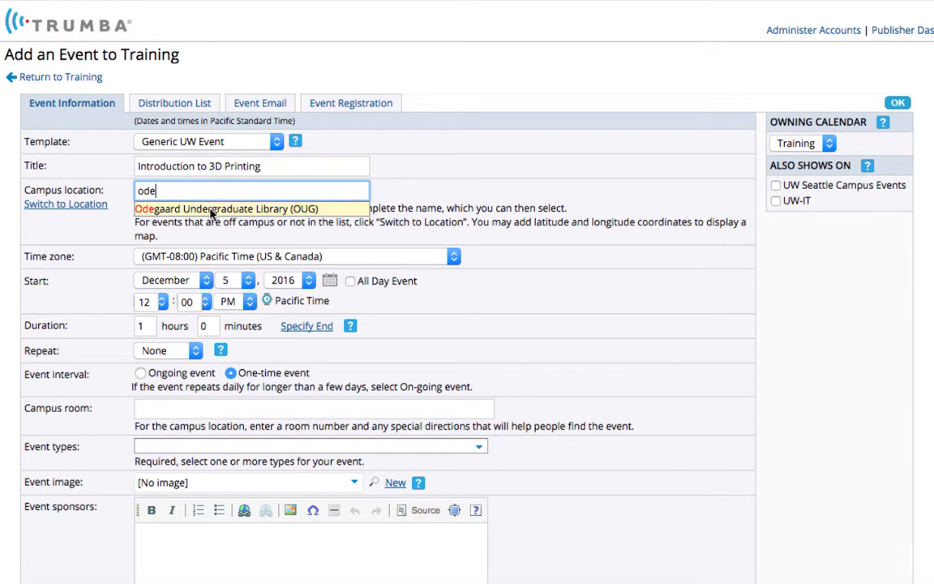
key("BackSpace")
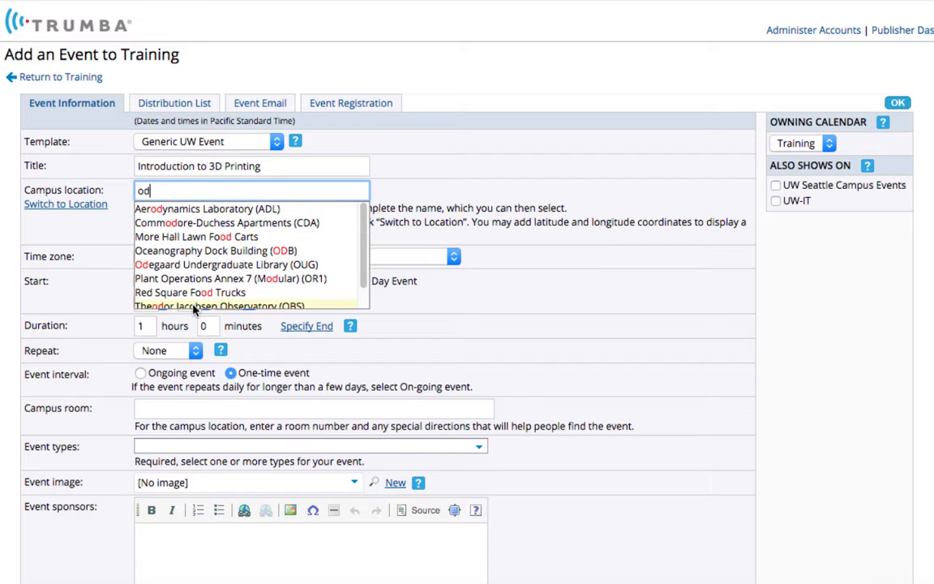
type("e")
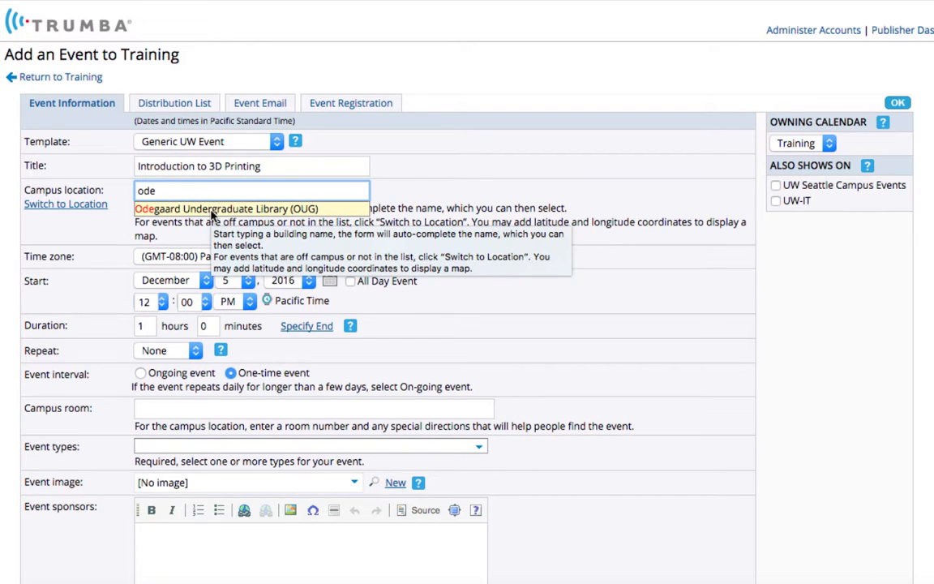
left_click(210, 210)
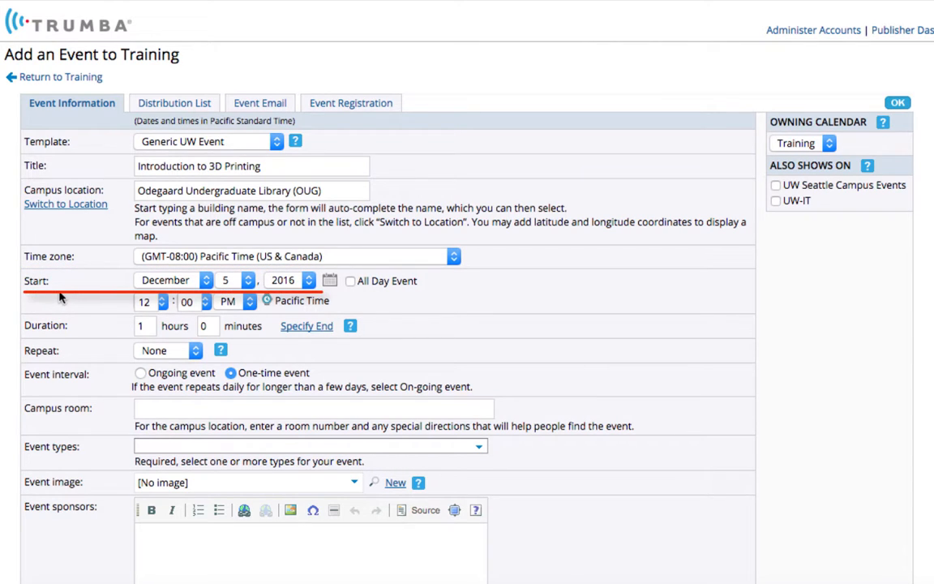
Set the event's start date to January 23, 2017
left_click(187, 281)
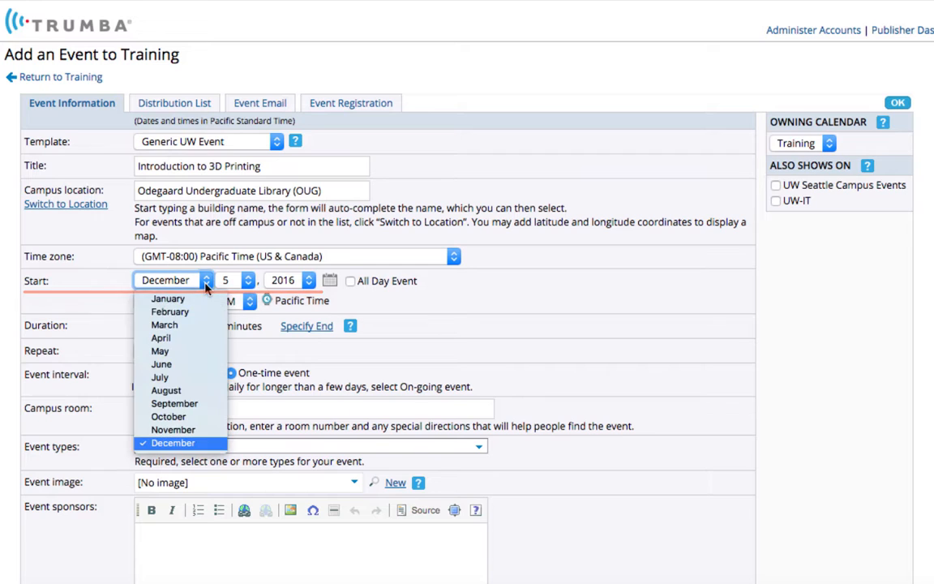
left_click(202, 299)
left_click(233, 281)
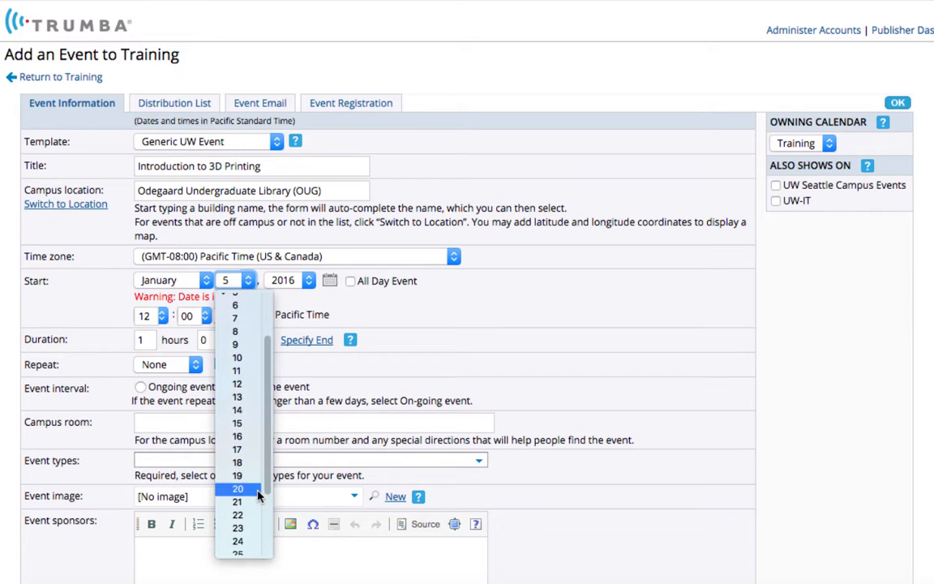
left_click(240, 530)
left_click(301, 281)
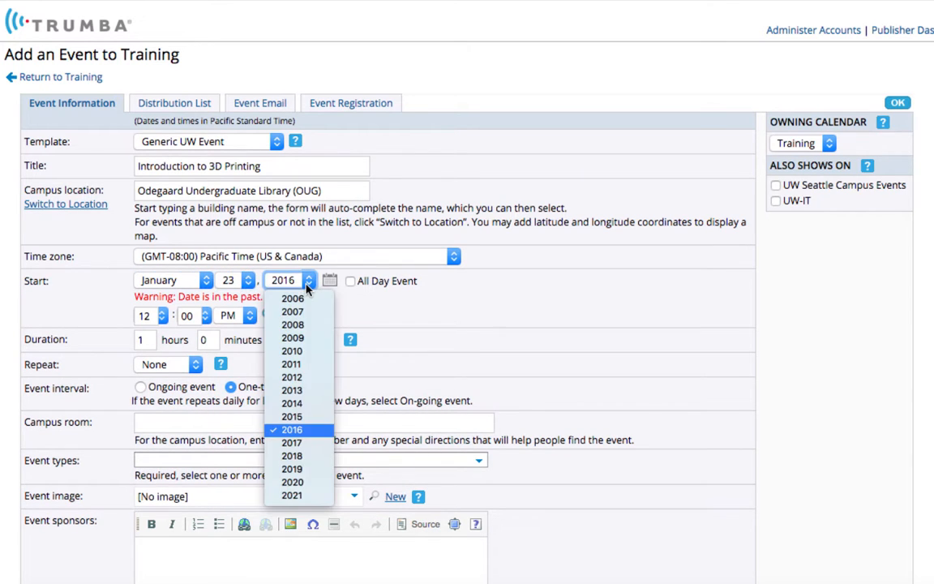
left_click(292, 442)
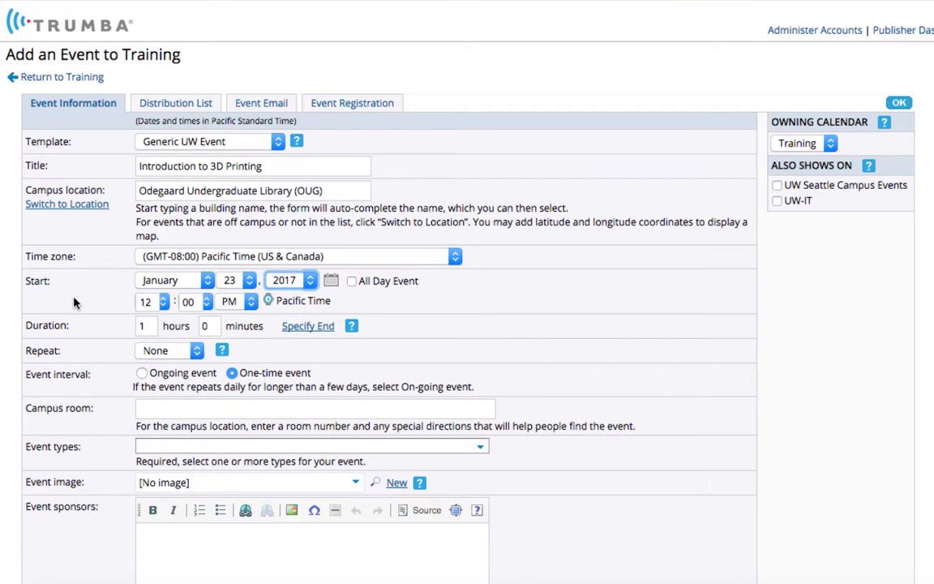
Set the event's start time to 10:00 AM
left_click(163, 304)
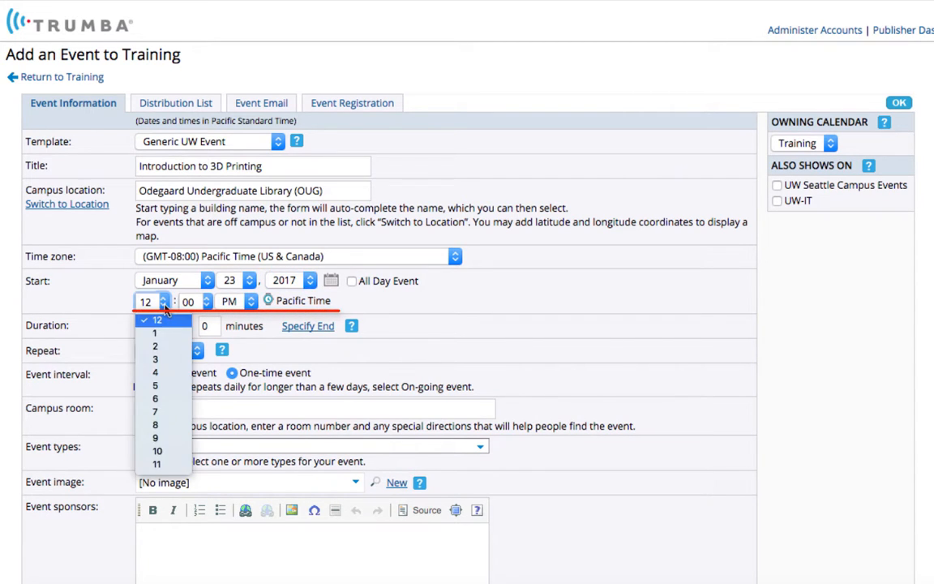
left_click(158, 452)
left_click(239, 300)
left_click(234, 316)
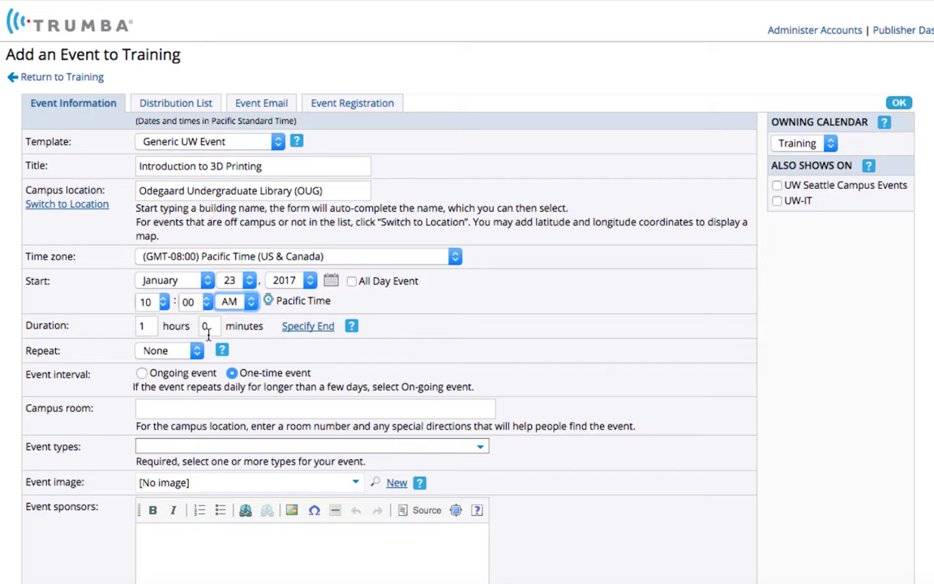
Set the event's duration to 0 hours and 90 minutes
key("Tab")
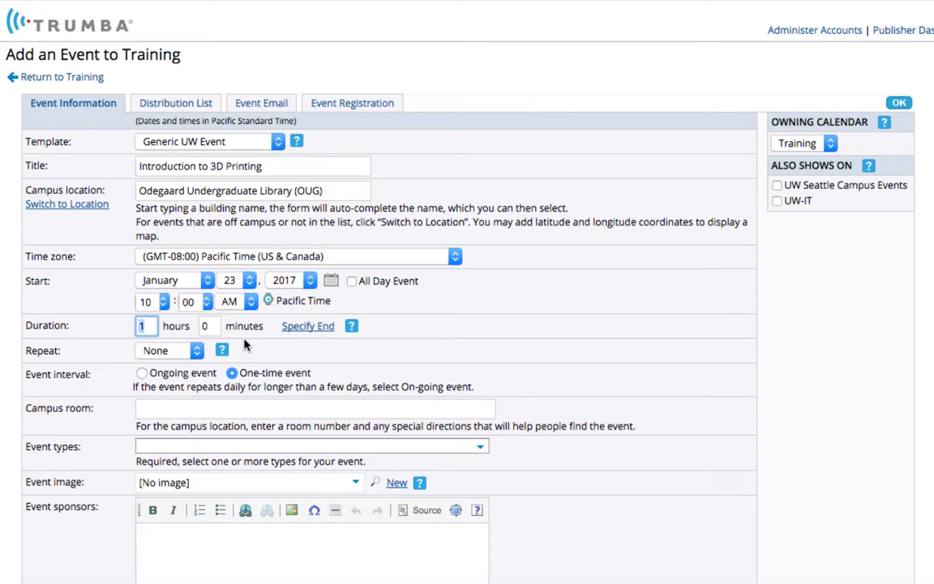
left_click(205, 325)
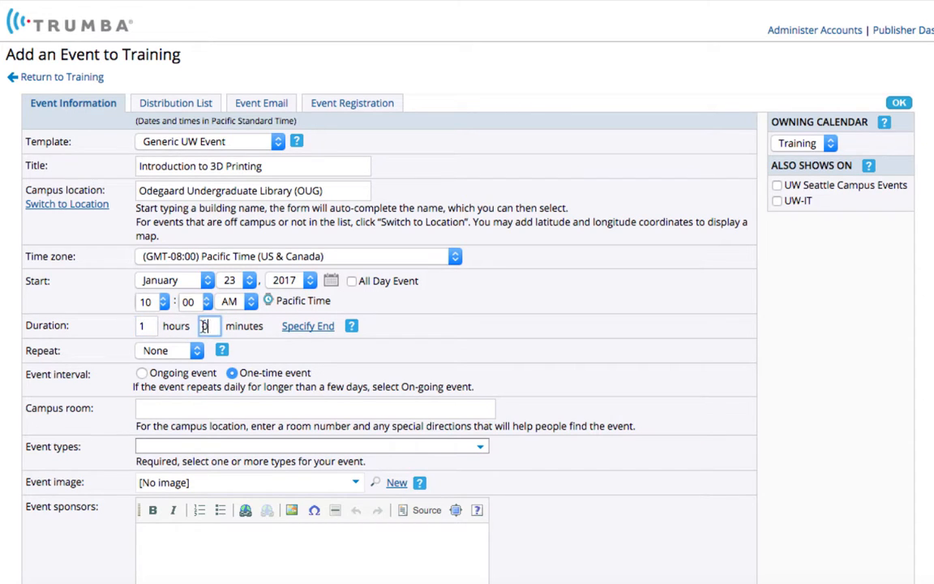
type("30")
left_click_drag(149, 327, 128, 327)
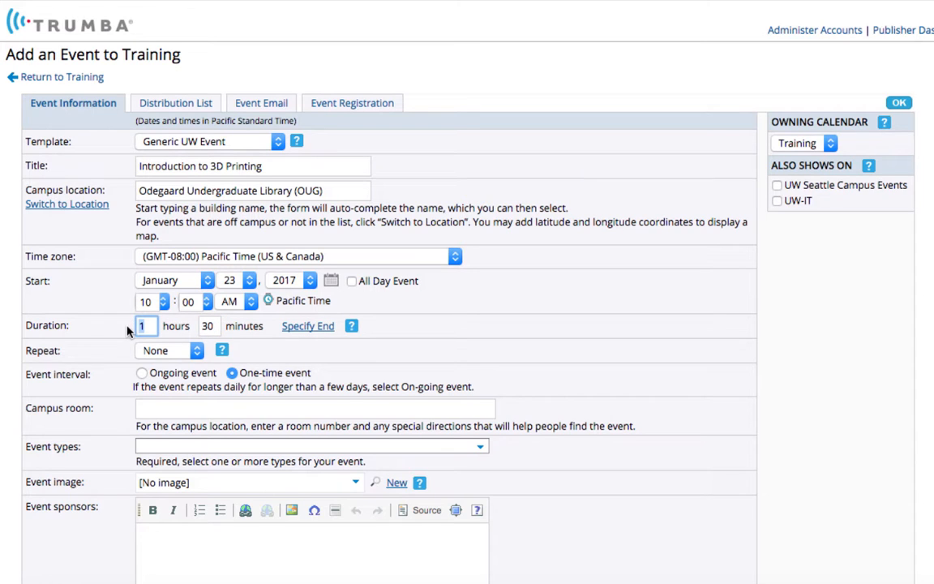
type("0")
key("Tab")
type("9")
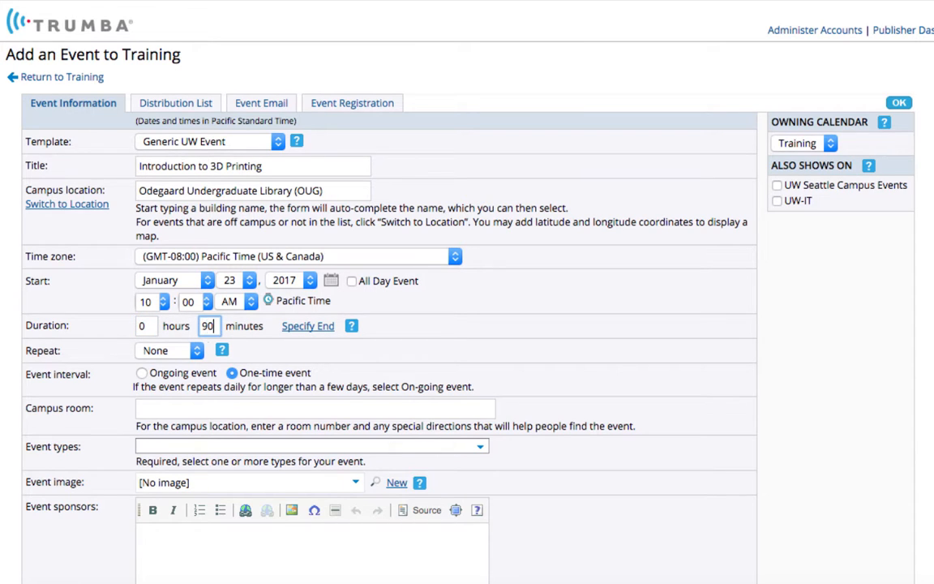
left_click(494, 323)
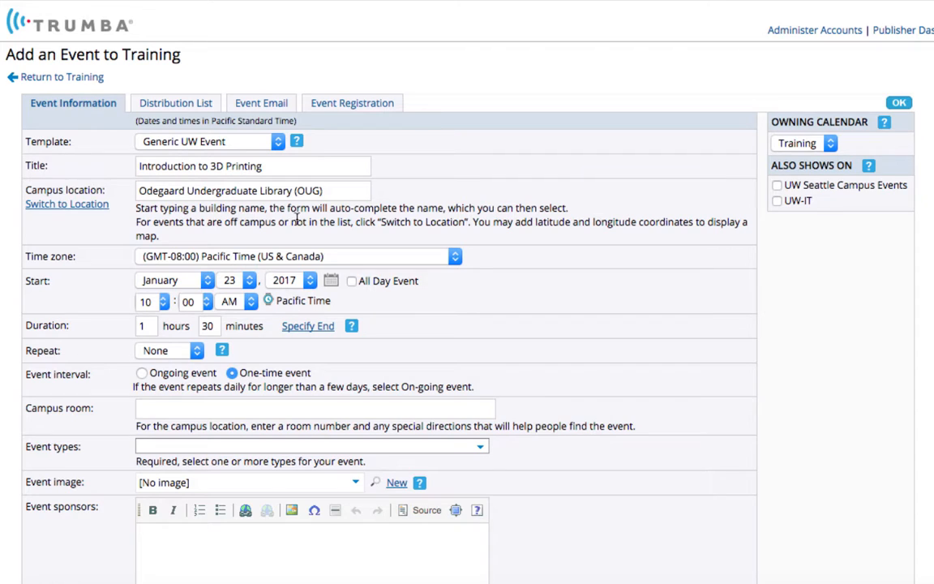
Enter OUGL 102 as the campus room and select Workshops as the event type
left_click(174, 408)
type("OUGL 102")
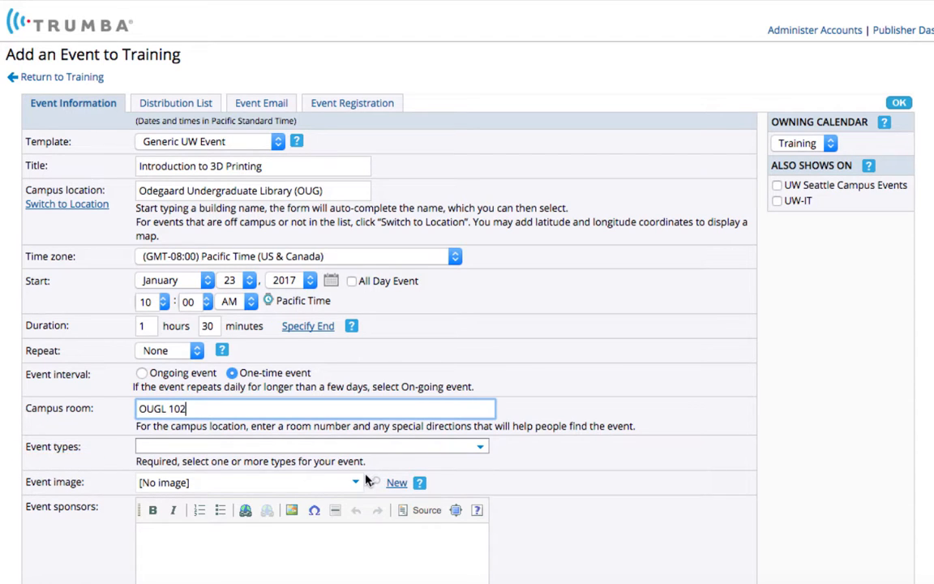
left_click(480, 446)
left_click_drag(483, 472, 477, 549)
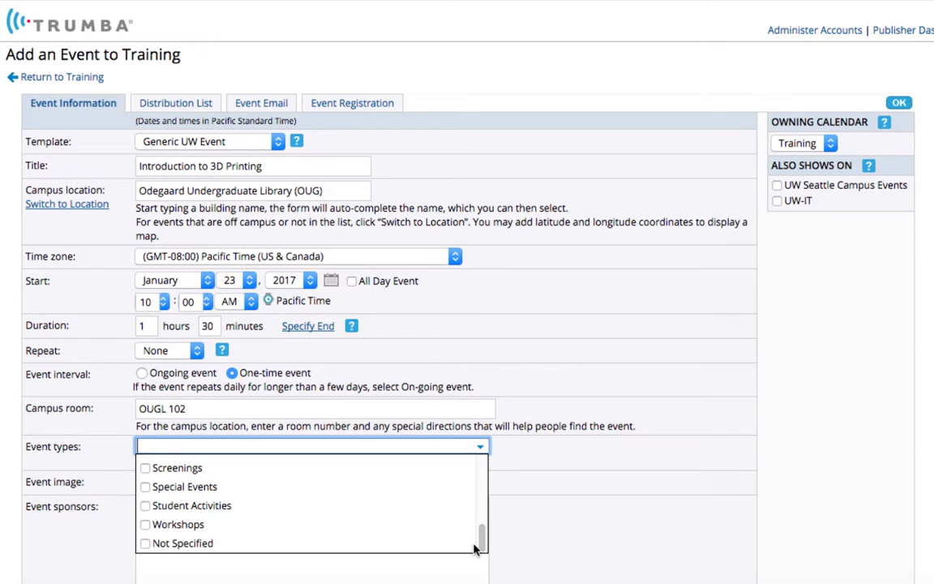
left_click(144, 530)
Examine the source options for adding a new event image and close them without adding one
scroll(139, 529, "down", 3)
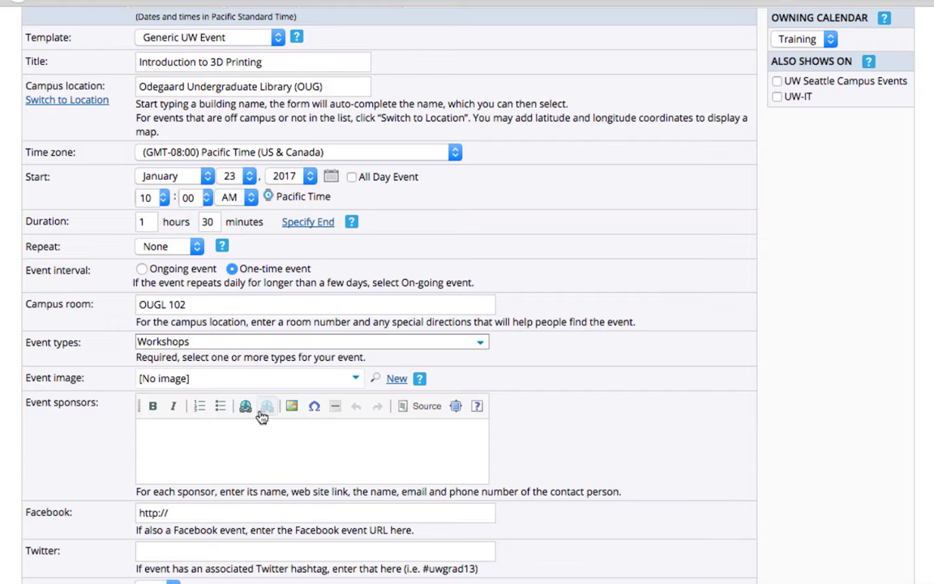
left_click(396, 380)
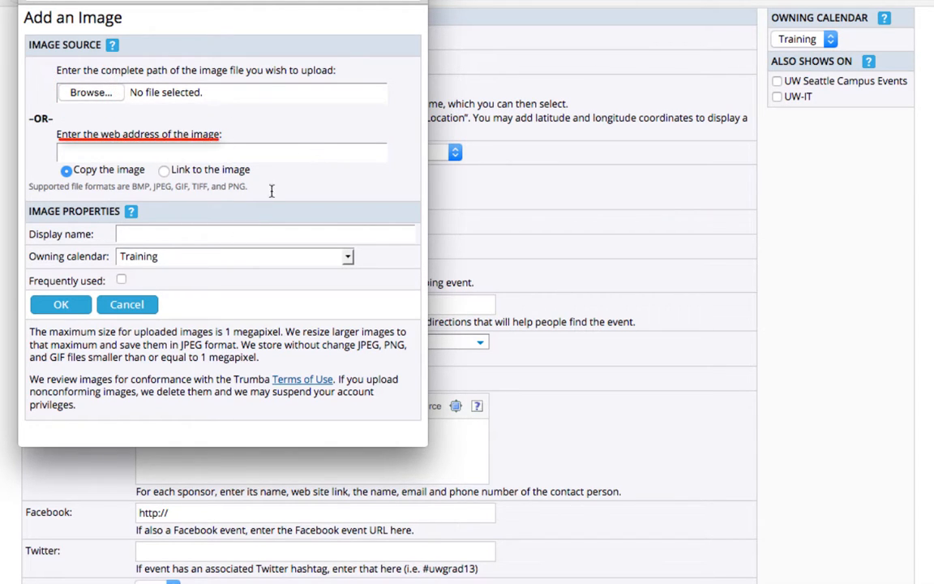
left_click(133, 306)
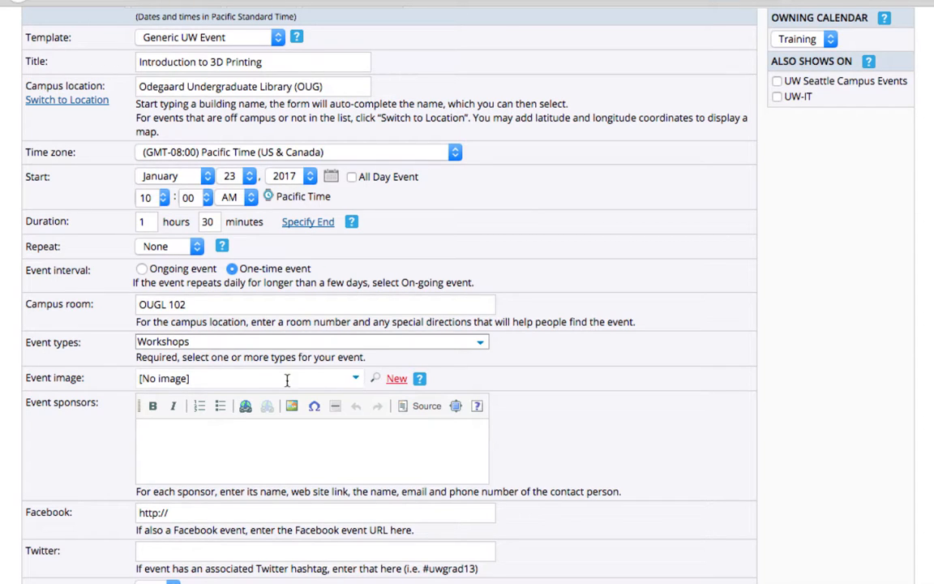
Choose the existing "3d White Ball" picture as the event image
left_click(355, 379)
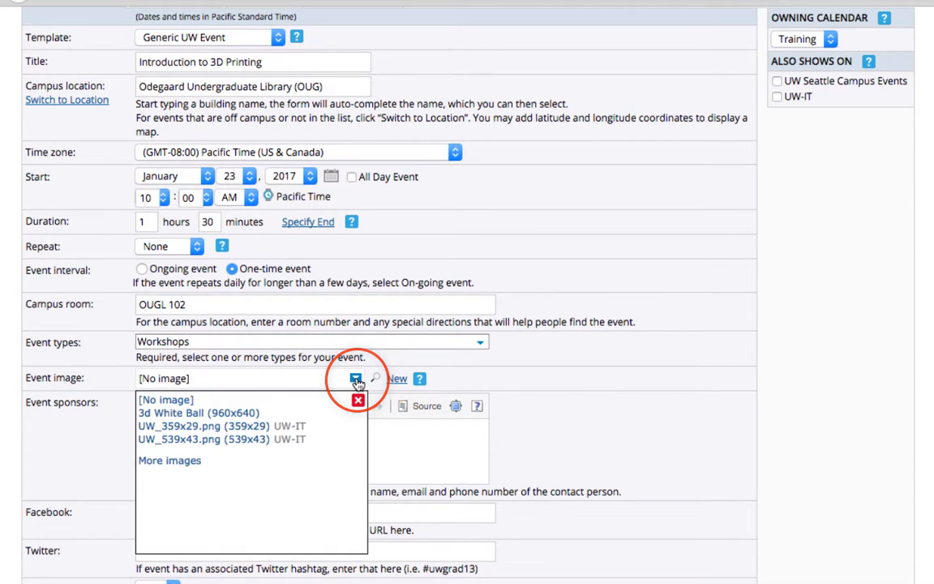
mouse_move(205, 429)
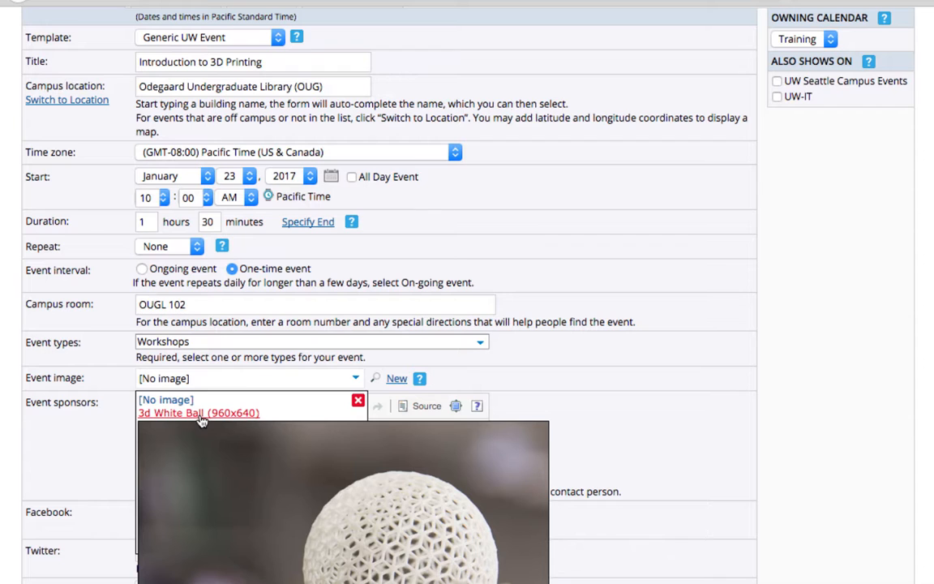
left_click(202, 415)
Open the event image for editing in PicMonkey and crop it around the ball to Square proportions, about 593 x 593
left_click(394, 379)
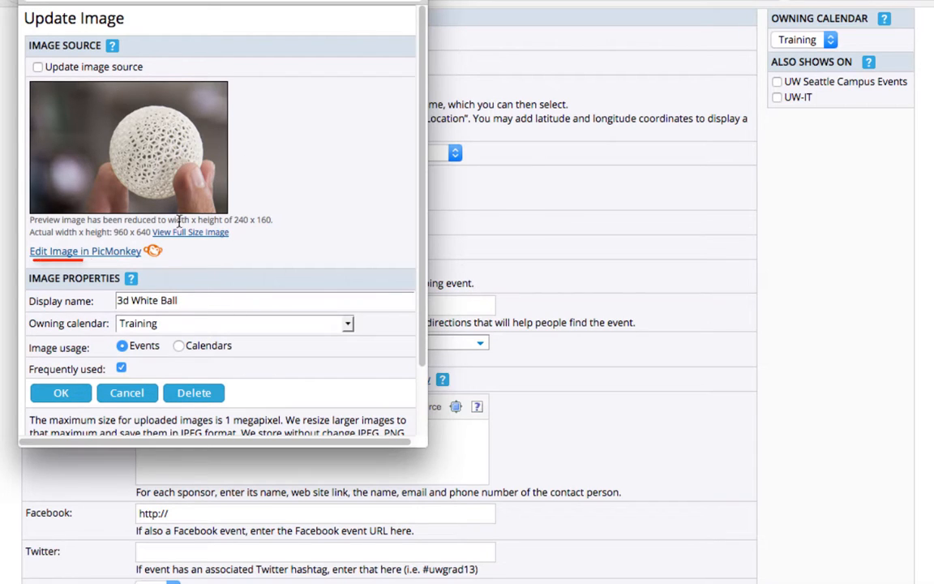
left_click(81, 252)
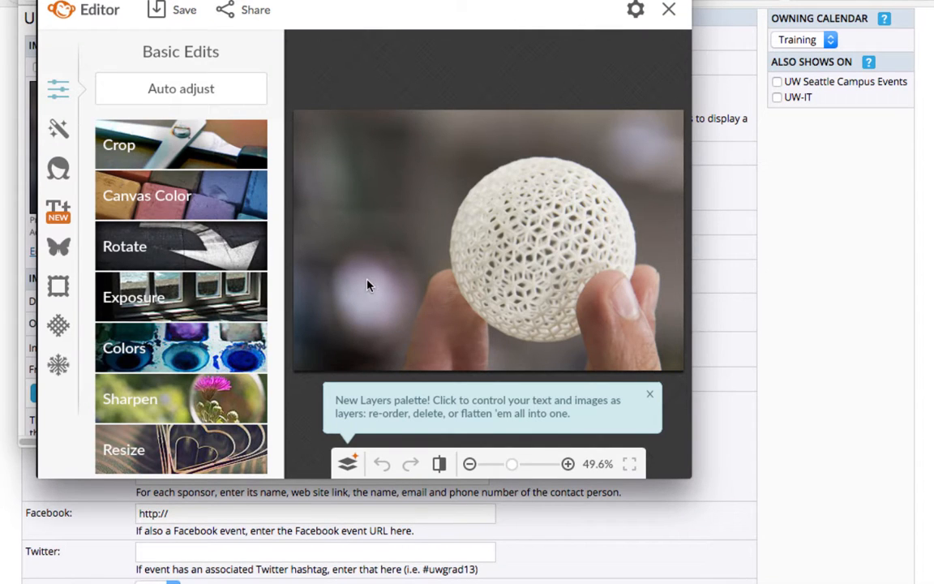
left_click(135, 149)
left_click_drag(399, 273, 449, 253)
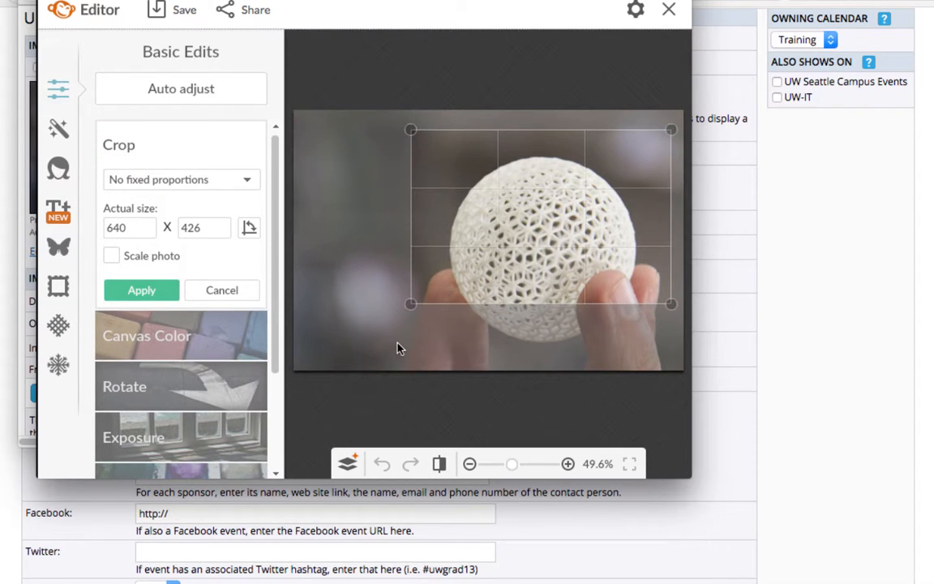
mouse_move(410, 303)
left_mouse_down()
mouse_move(419, 370)
mouse_move(427, 359)
left_mouse_up()
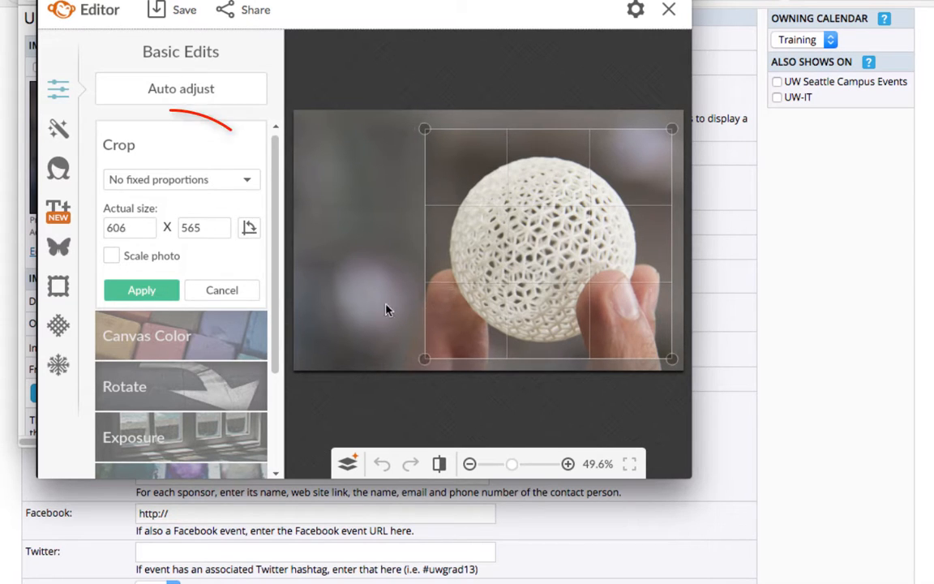
left_click(247, 180)
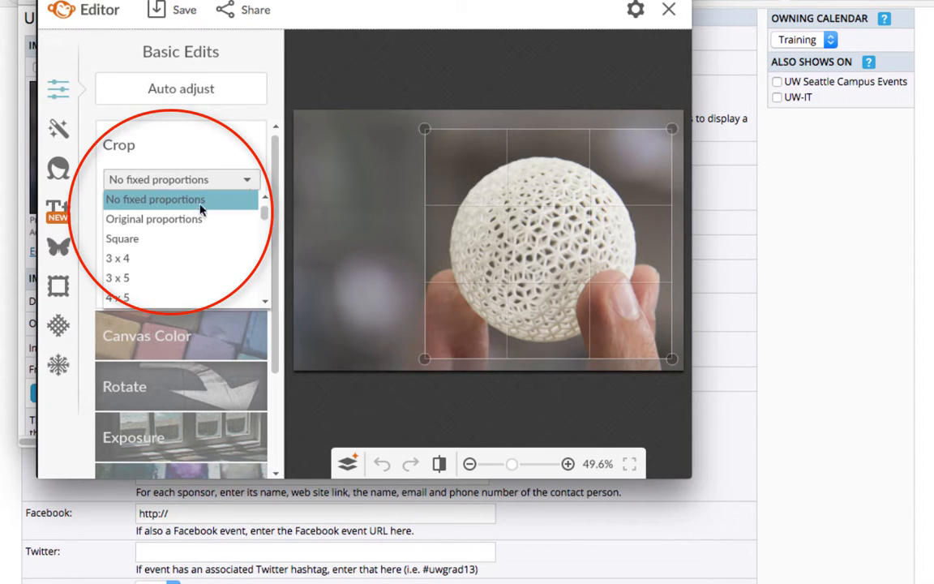
left_click(132, 242)
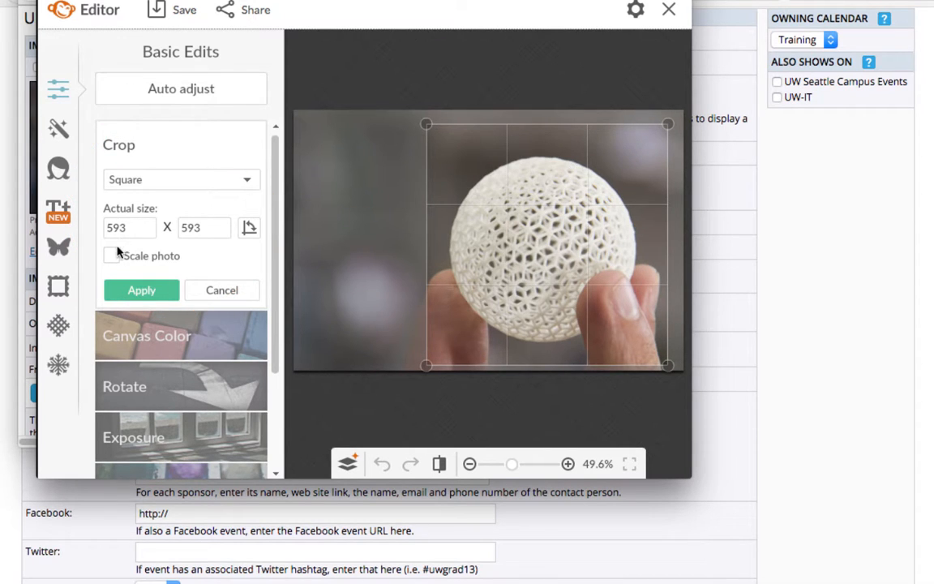
left_click(141, 290)
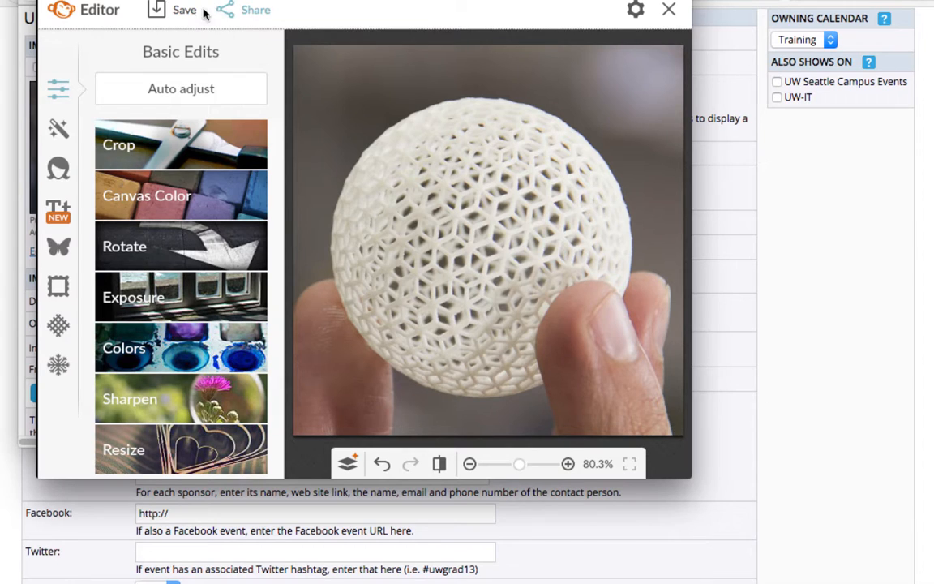
Save the cropped picture over the original image and accept the image update for the event
left_click(180, 11)
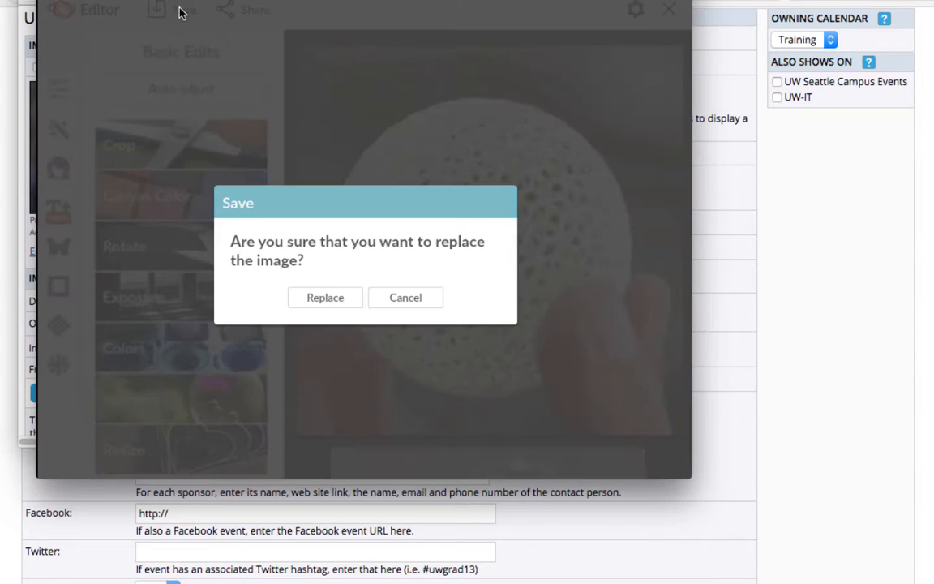
left_click(334, 297)
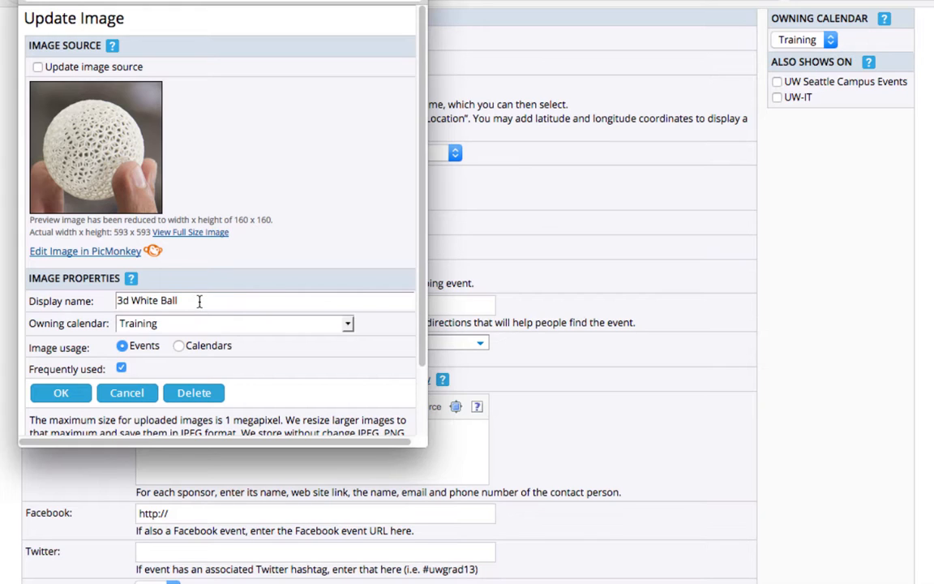
left_click(61, 393)
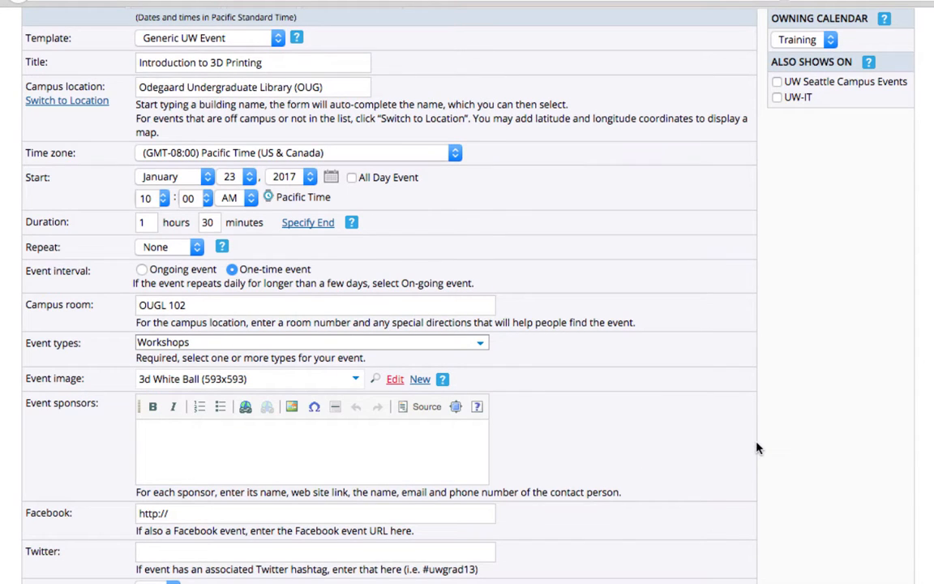
scroll(762, 446, "up", 2)
scroll(765, 440, "down", 1)
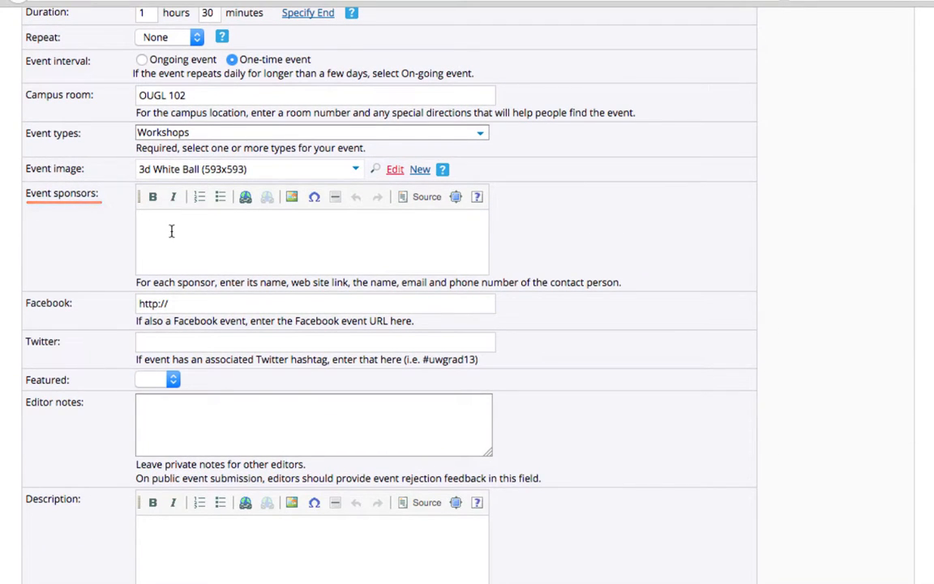
left_click(192, 303)
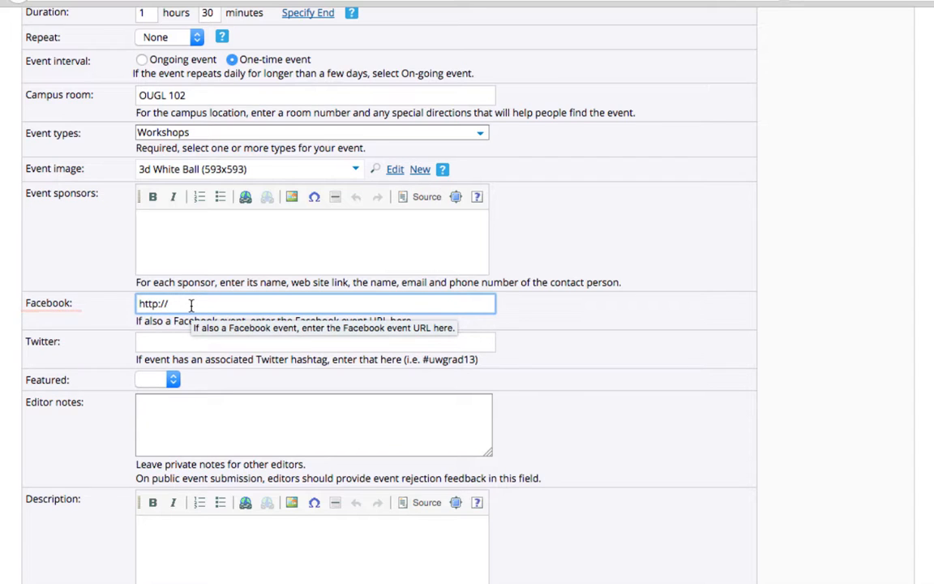
type("www.facebook.com")
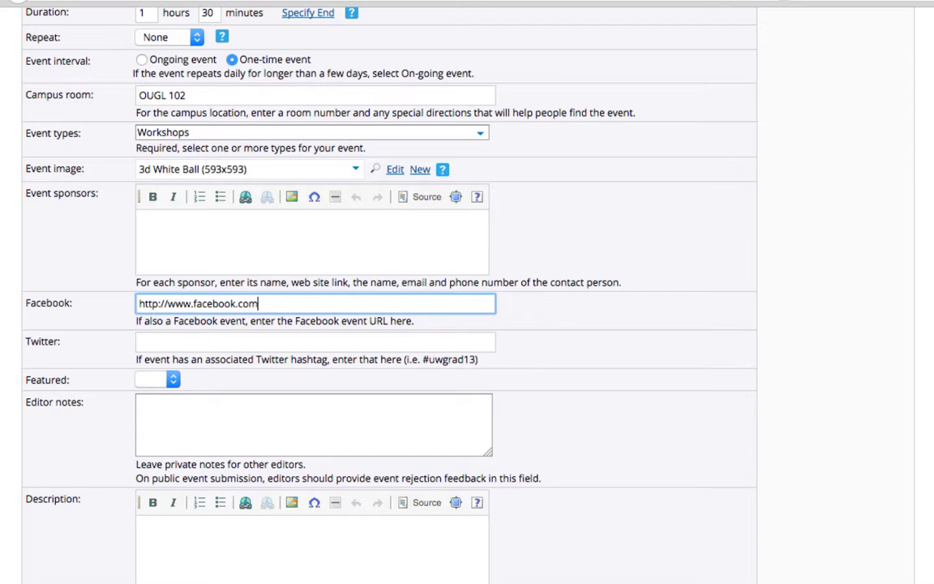
type("/huskybytes")
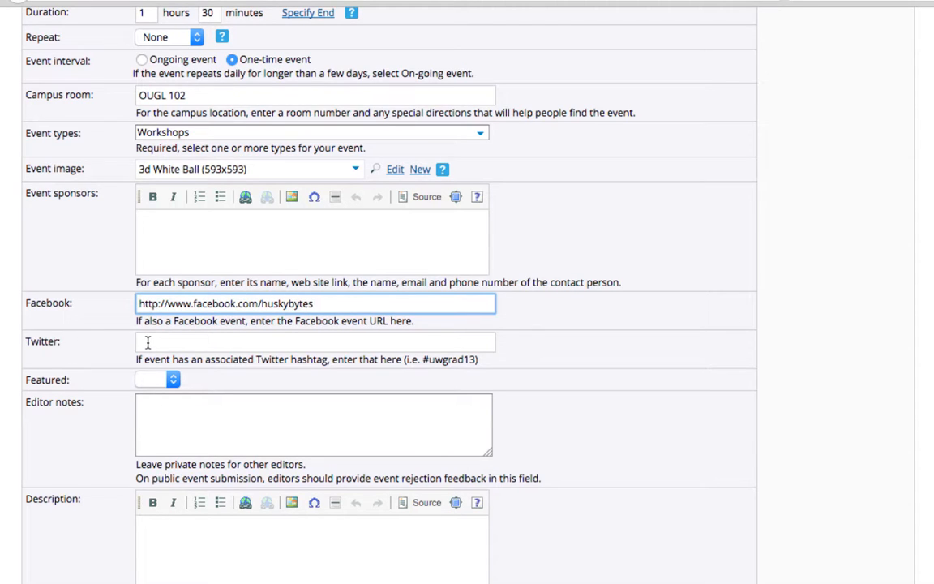
Examine the choices of the Featured setting without picking one, and look at the private editor notes field
left_click(175, 381)
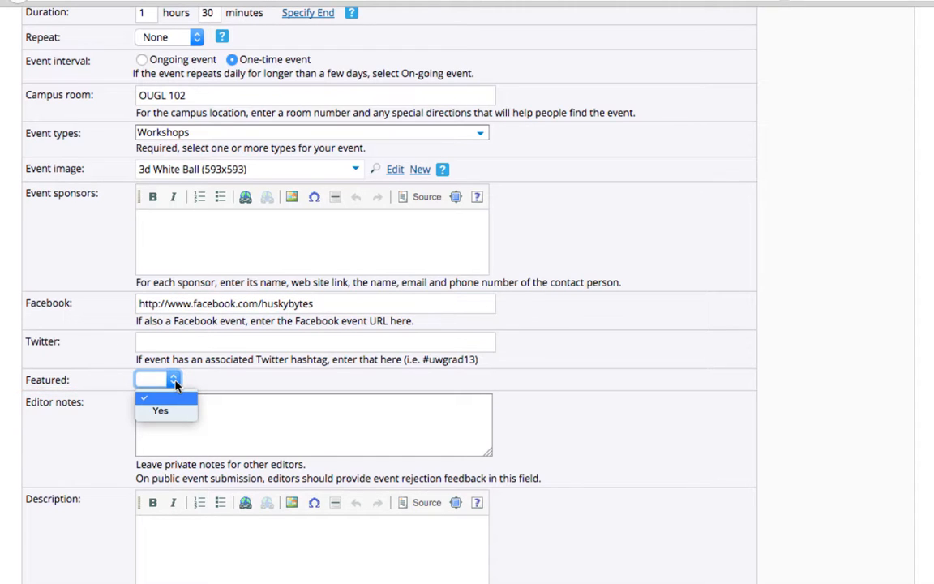
mouse_move(175, 384)
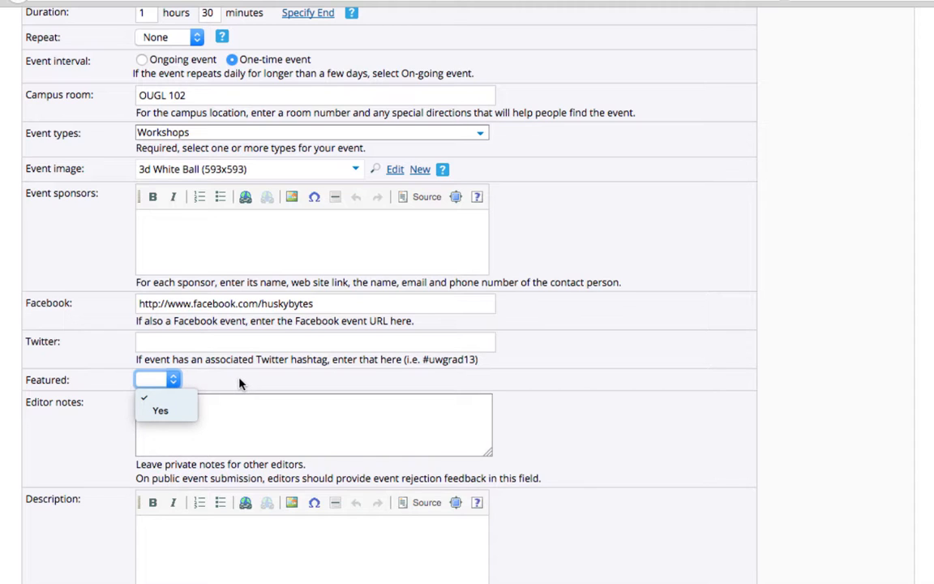
mouse_move(240, 384)
left_click(175, 428)
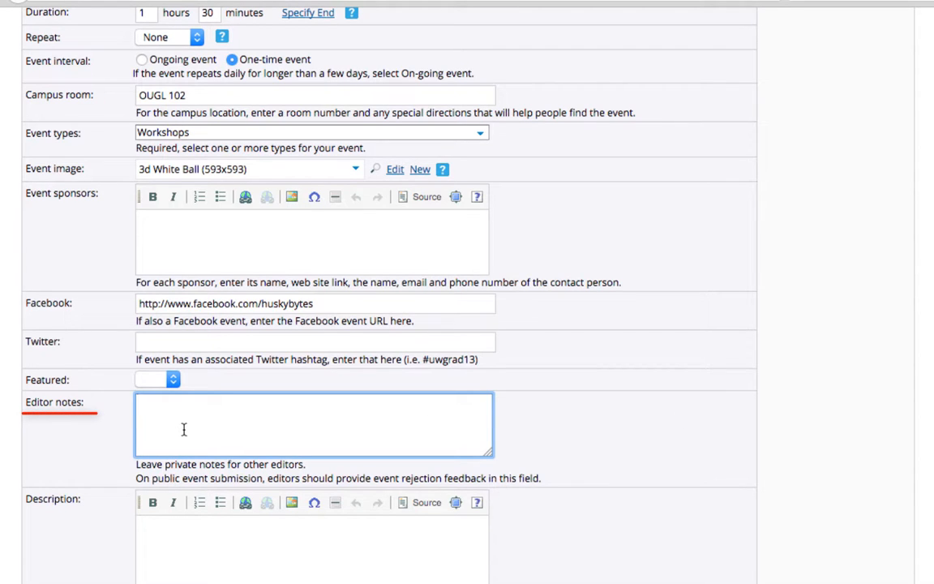
scroll(498, 305, "down", 3)
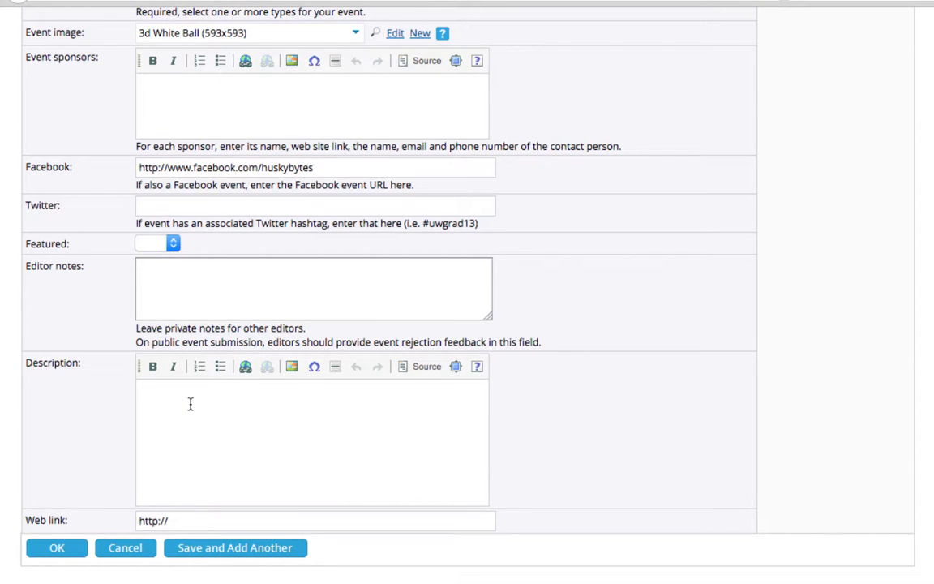
type("Want to learn how to 3D print?  In this workshop participants will be introduced to the basic workflow of 3D printing.  No prior knowledge is required!  We will find a suitable object on Thingiverse.com and run through the process of preparing it for printing.  Files will be sent to a 3D printer at the end of the workshop, and each participant will be encouraged to pick up their small object at a later date in OUGL 230.")
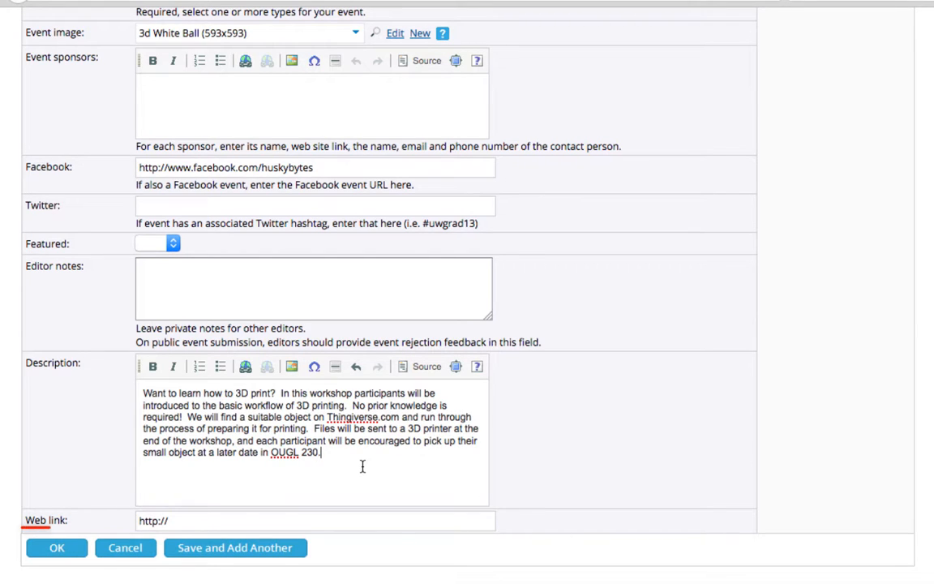
left_click(228, 523)
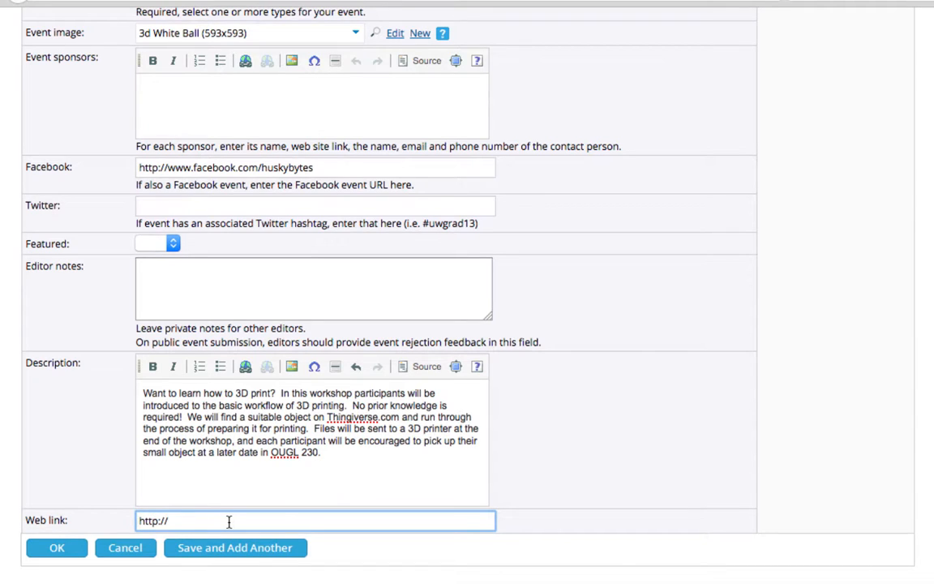
type("itconnect.uw.edu/learn/workshops")
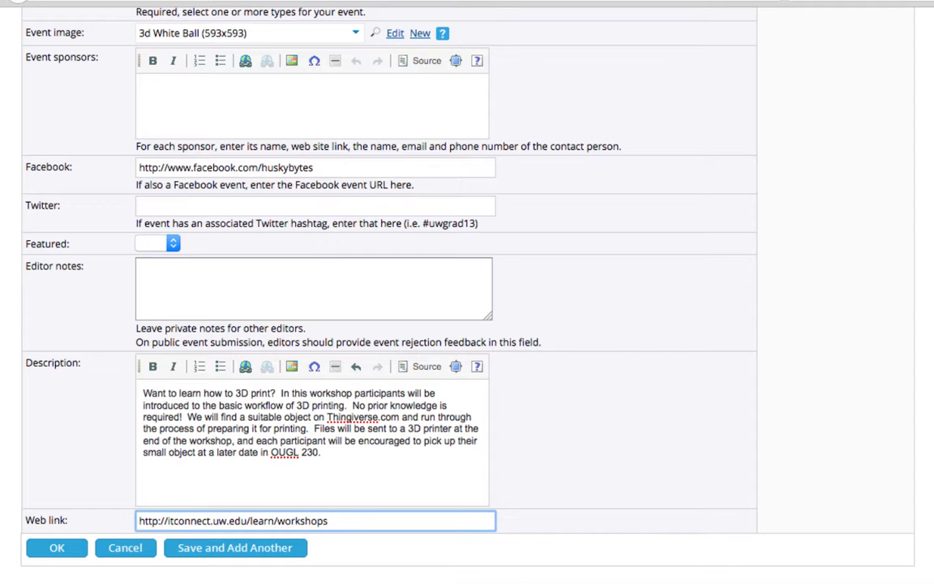
left_click(712, 551)
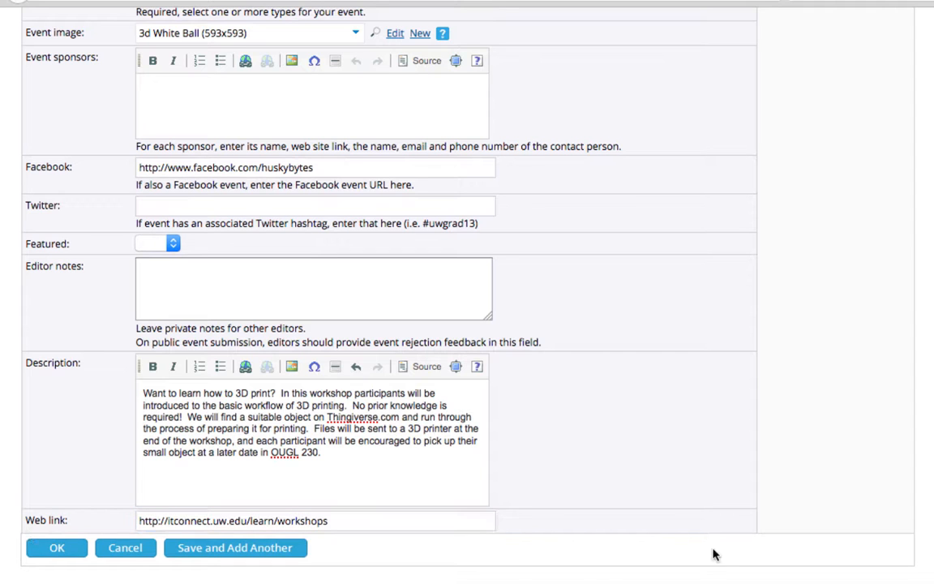